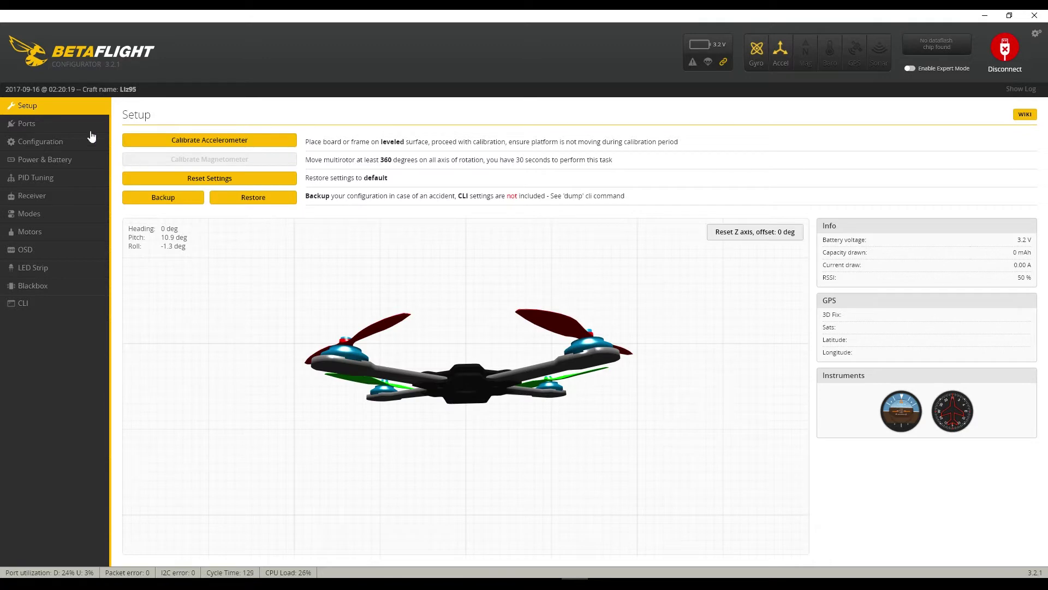
Step: Review the Ports, Configuration and Power & Battery settings, including motor idle value, loop frequencies, enabled features and battery voltage limits
{"action": "left_click", "coordinate": [62, 123]}
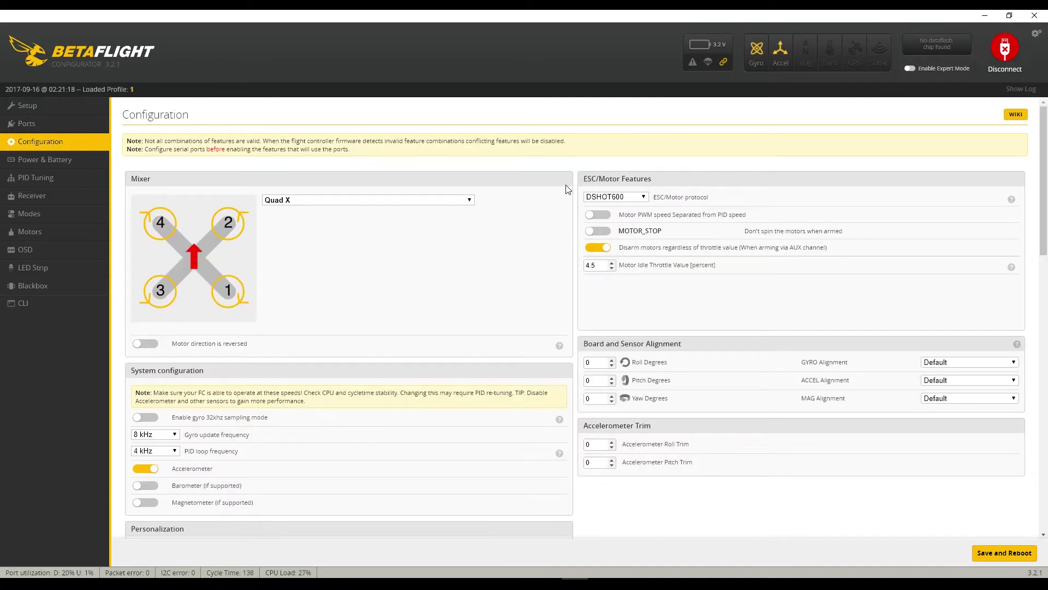
{"action": "double_click", "coordinate": [610, 267]}
{"action": "scroll", "coordinate": [397, 293], "scroll_direction": "down", "scroll_amount": 3}
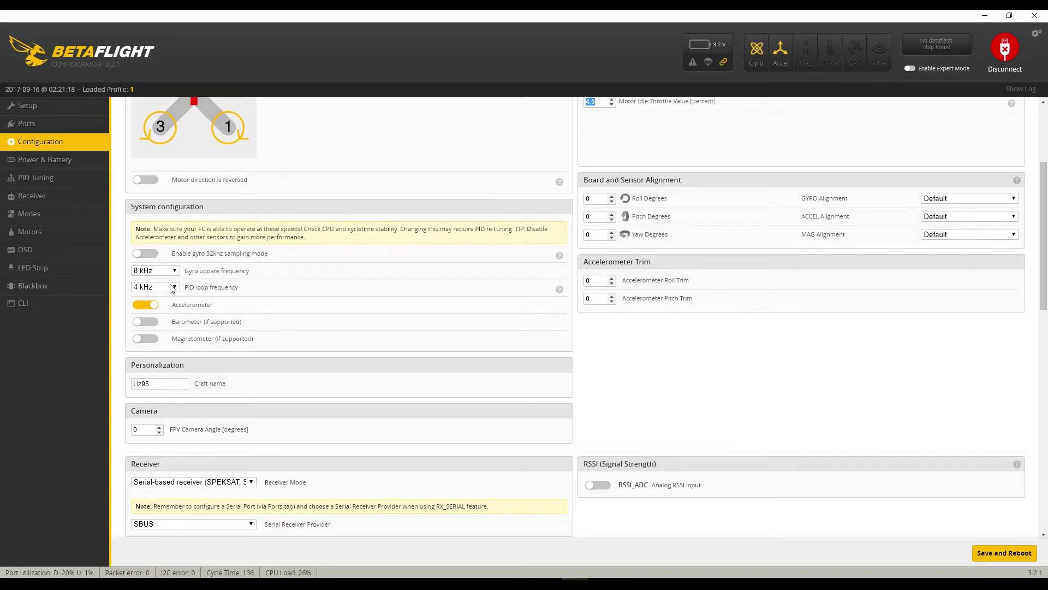
{"action": "scroll", "coordinate": [277, 306], "scroll_direction": "down", "scroll_amount": 2}
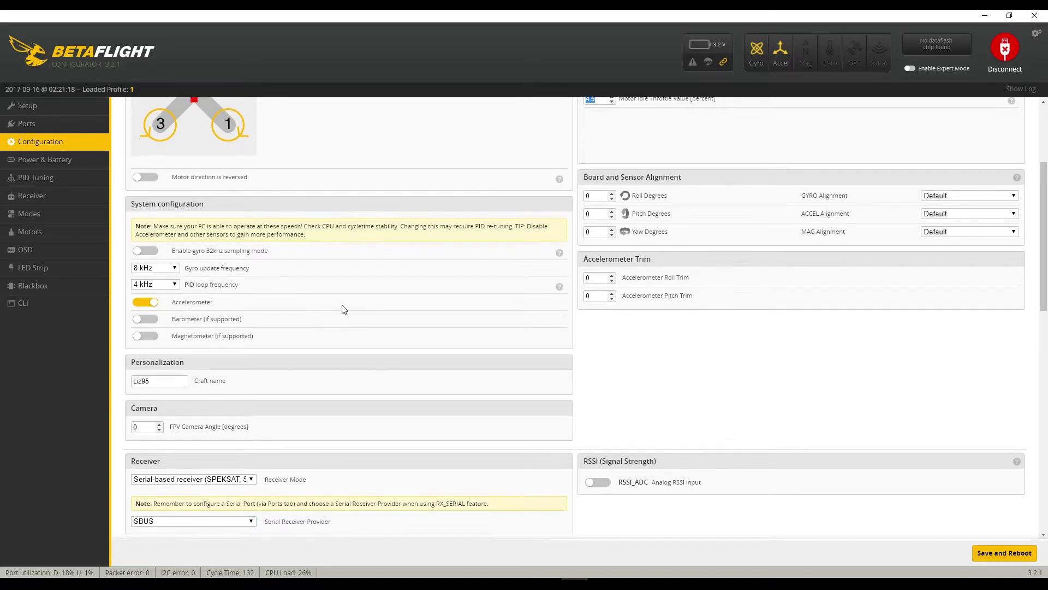
{"action": "scroll", "coordinate": [210, 285], "scroll_direction": "down", "scroll_amount": 3}
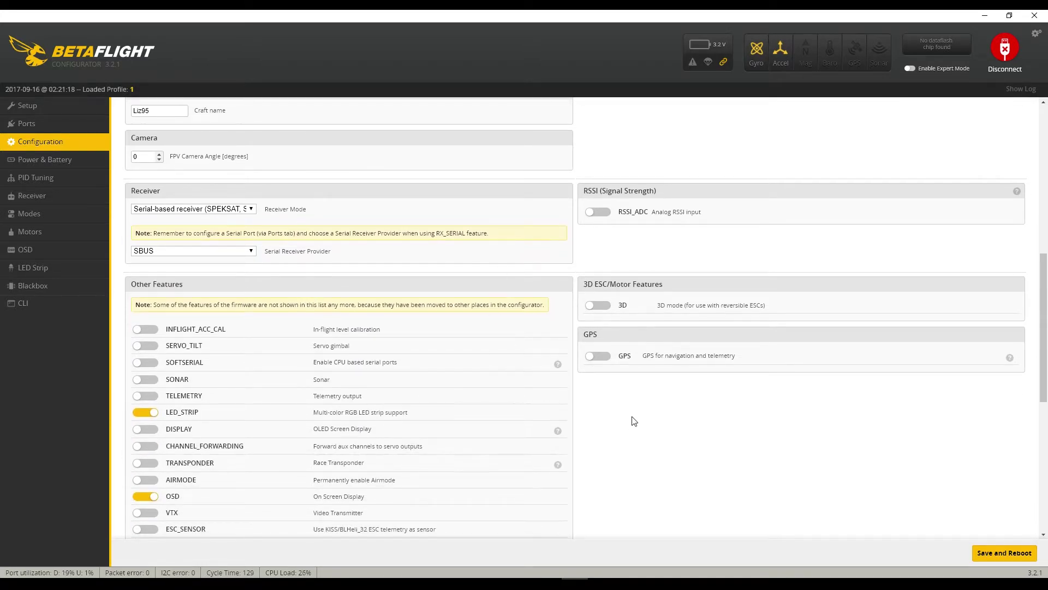
{"action": "scroll", "coordinate": [632, 416], "scroll_direction": "down", "scroll_amount": 3}
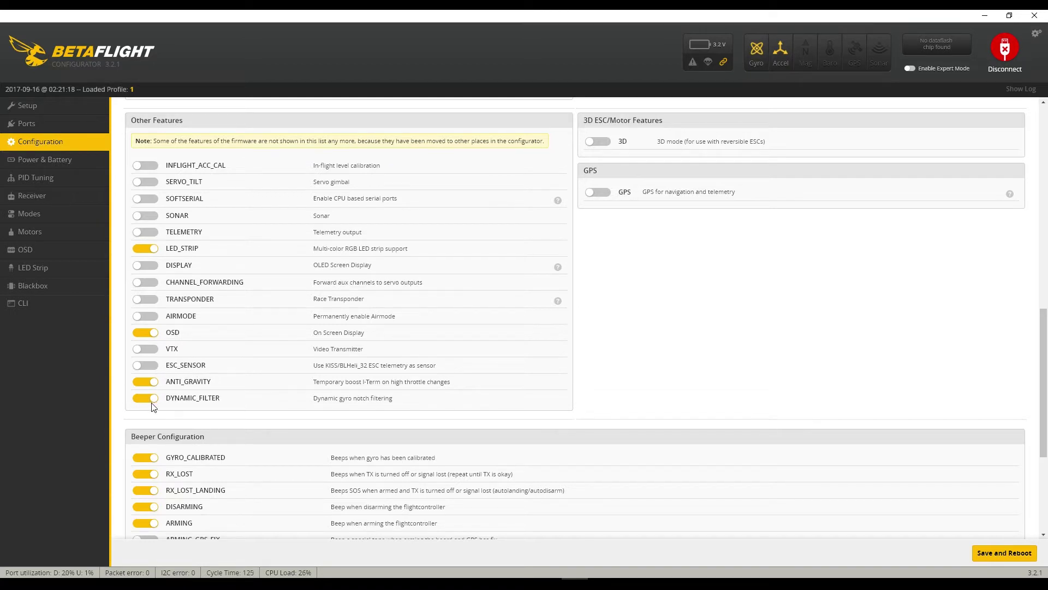
{"action": "scroll", "coordinate": [290, 413], "scroll_direction": "down", "scroll_amount": 4}
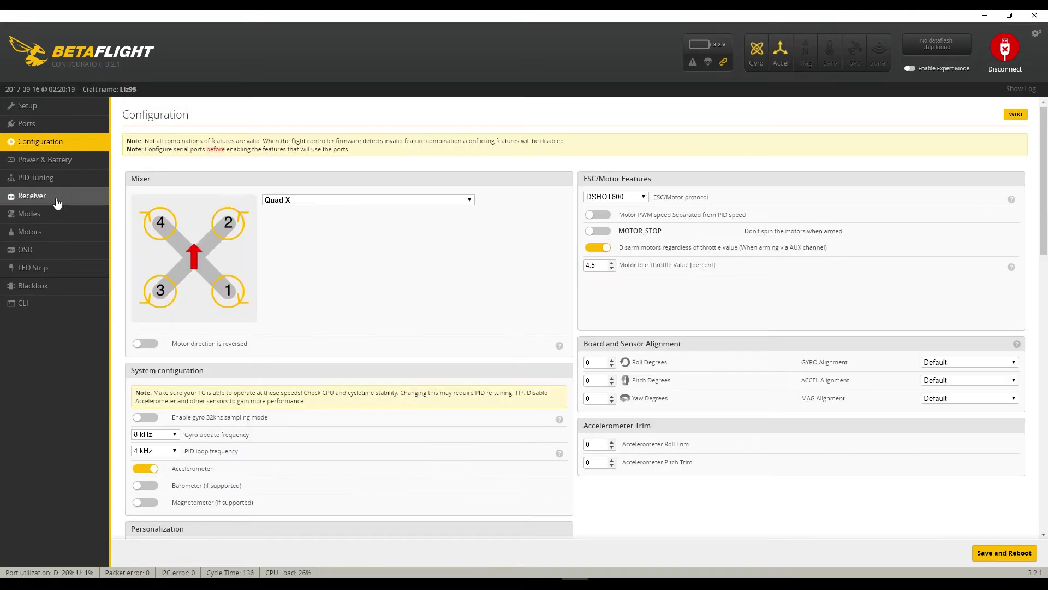
{"action": "left_click", "coordinate": [70, 164]}
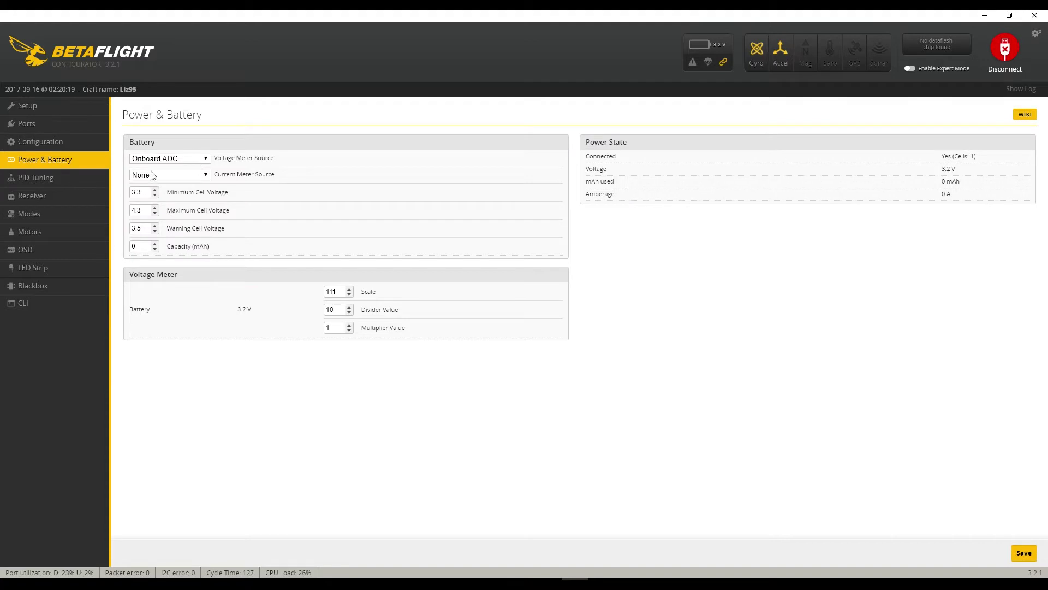
Step: Switch the PID tuning settings to Profile 1
{"action": "left_click", "coordinate": [66, 179]}
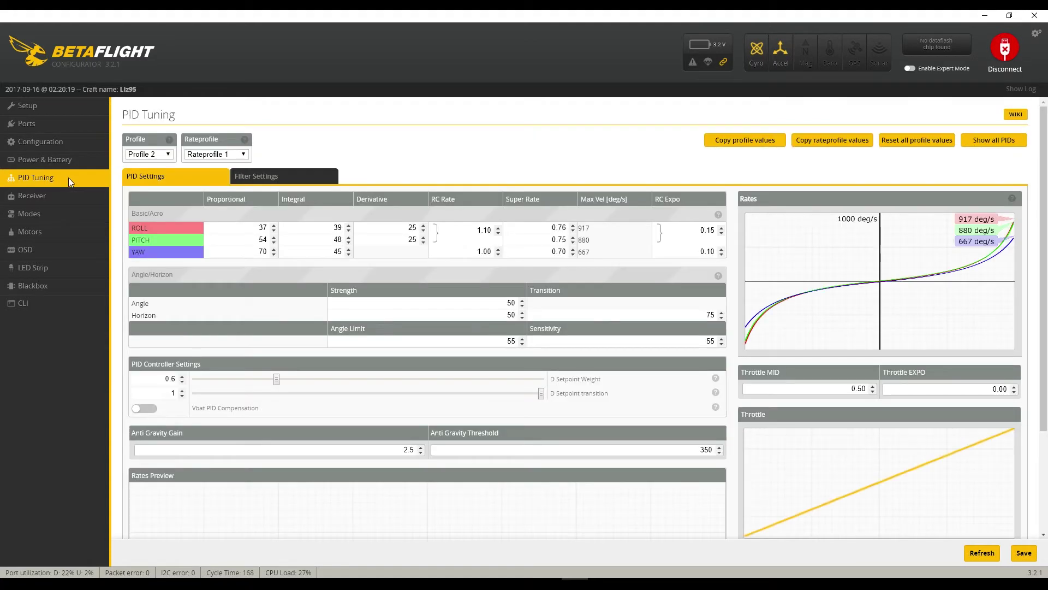
{"action": "left_click", "coordinate": [158, 155]}
{"action": "left_click", "coordinate": [156, 164]}
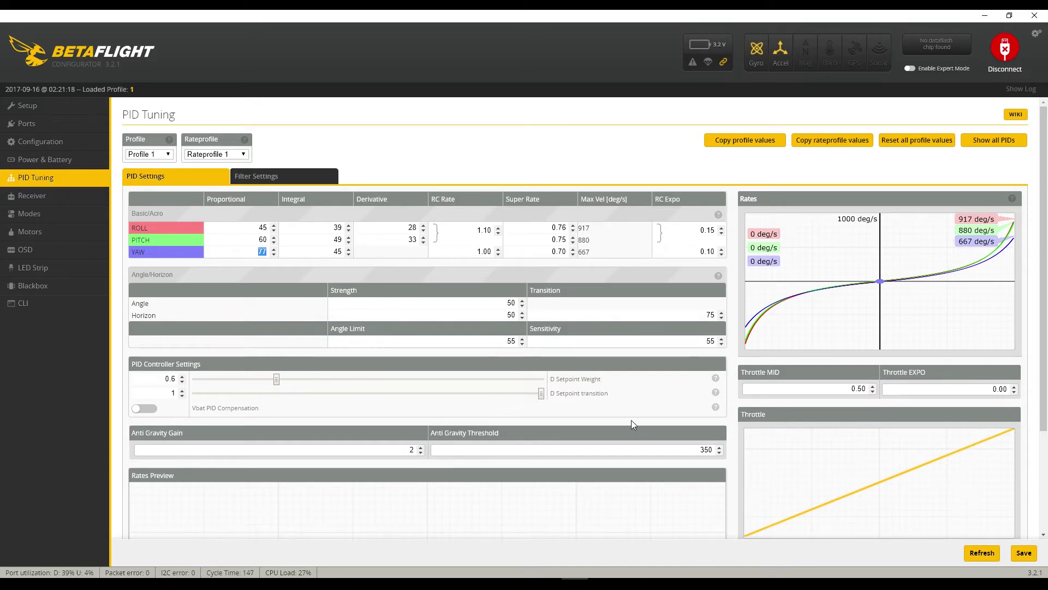
Step: Examine the gyro notch and D-term notch frequencies in the filter settings of Profile 1
{"action": "left_click", "coordinate": [287, 176]}
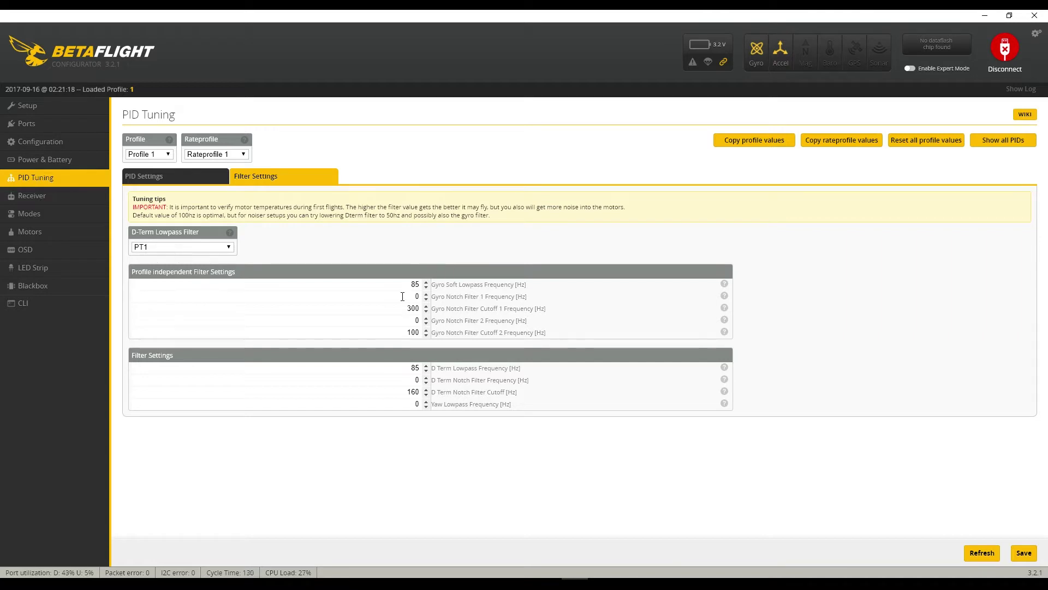
{"action": "left_click", "coordinate": [440, 296]}
{"action": "double_click", "coordinate": [411, 321]}
{"action": "left_click", "coordinate": [427, 382]}
Step: Set the receiver's Stick Min to 1020 and Stick Max to 1990, saving the receiver settings
{"action": "left_click", "coordinate": [53, 201]}
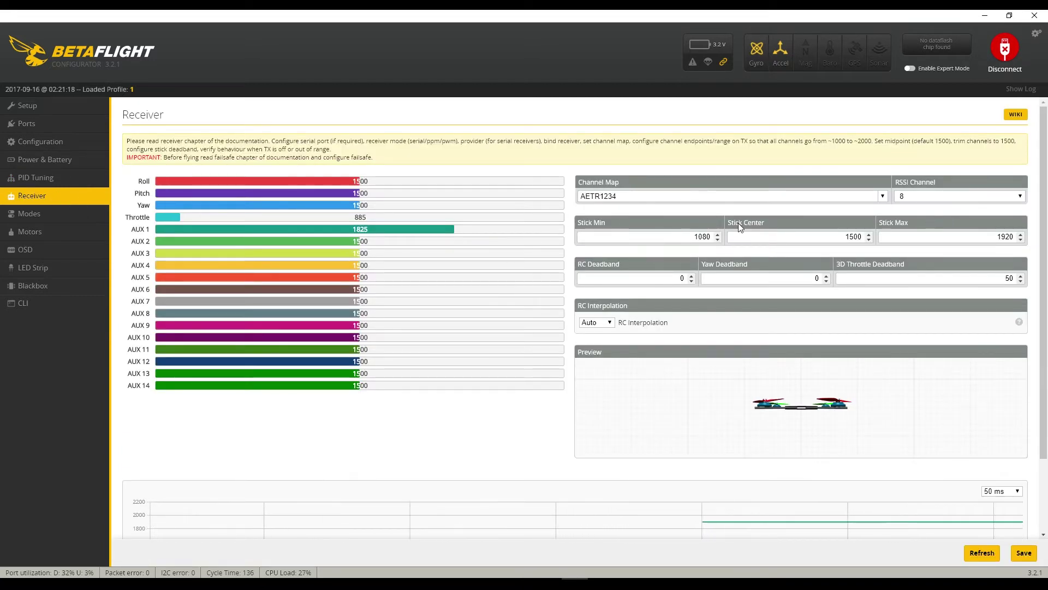
{"action": "double_click", "coordinate": [706, 237]}
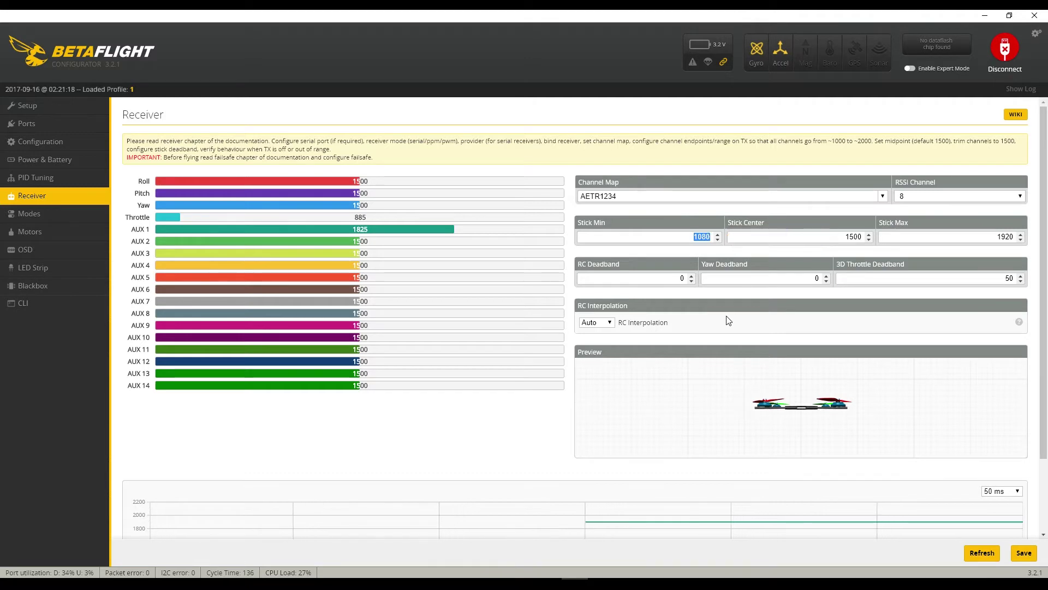
{"action": "type", "text": "1020"}
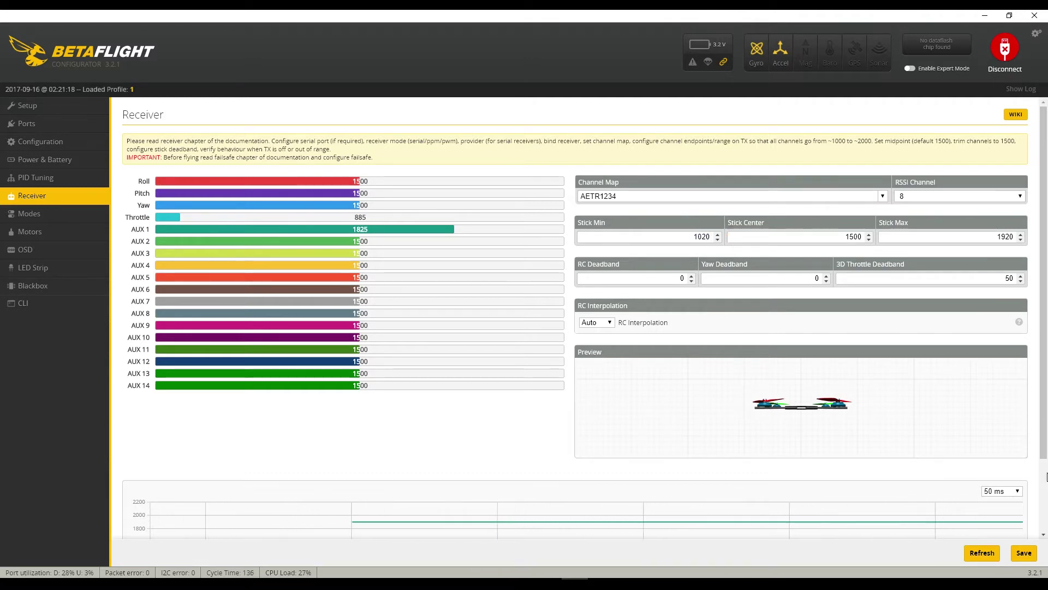
{"action": "left_click", "coordinate": [1022, 555]}
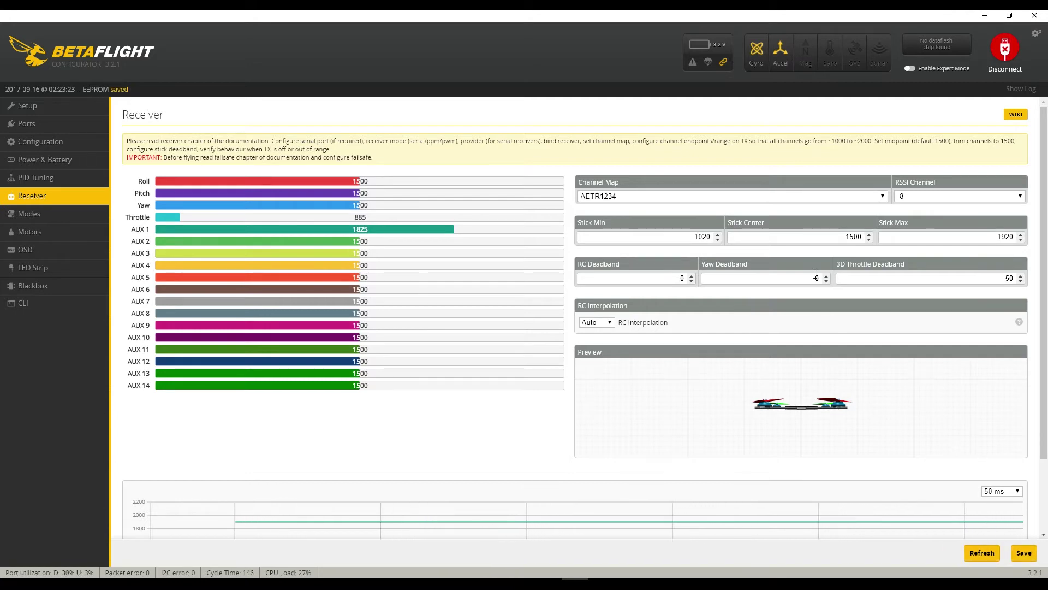
{"action": "double_click", "coordinate": [989, 236]}
{"action": "type", "text": "1990"}
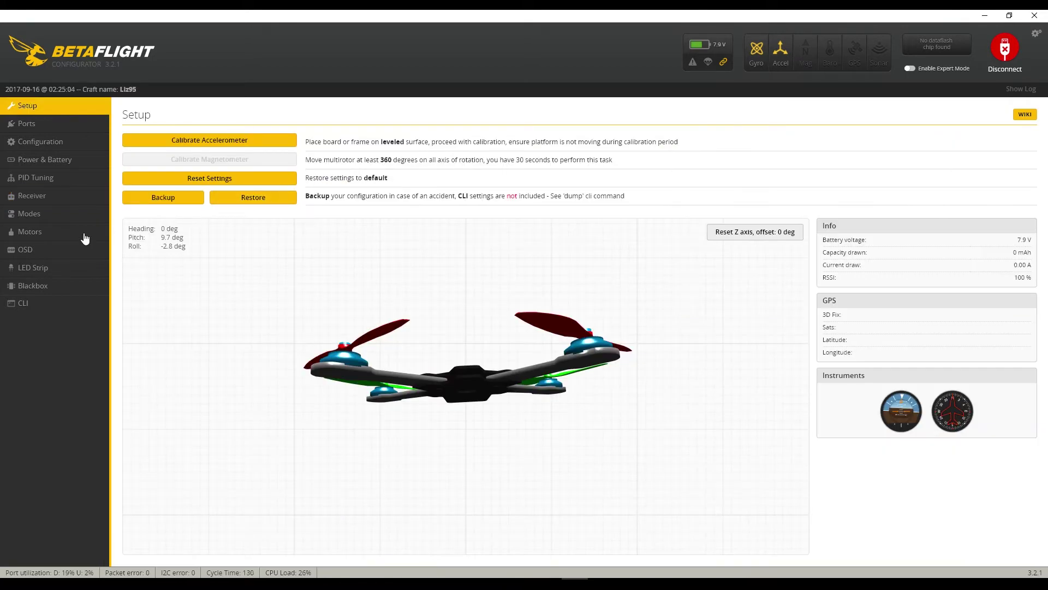
Step: Check the receiver channels, write "rxrange 0 987 2011" in the CLI, and leave the CLI without running the command
{"action": "left_click", "coordinate": [47, 200]}
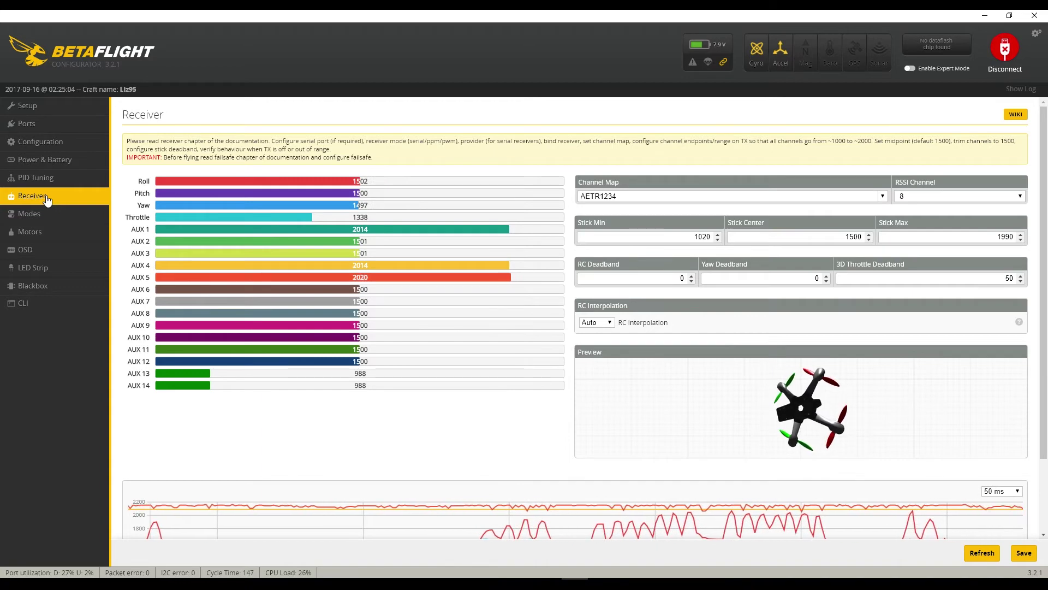
{"action": "left_click", "coordinate": [61, 304]}
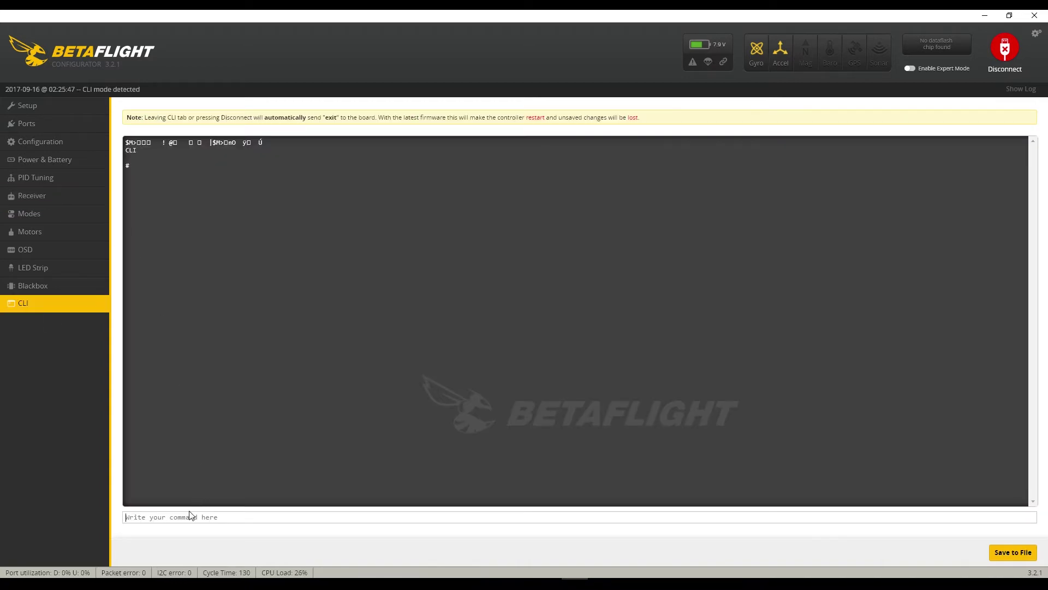
{"action": "type", "text": "rxrange 0 987 2011"}
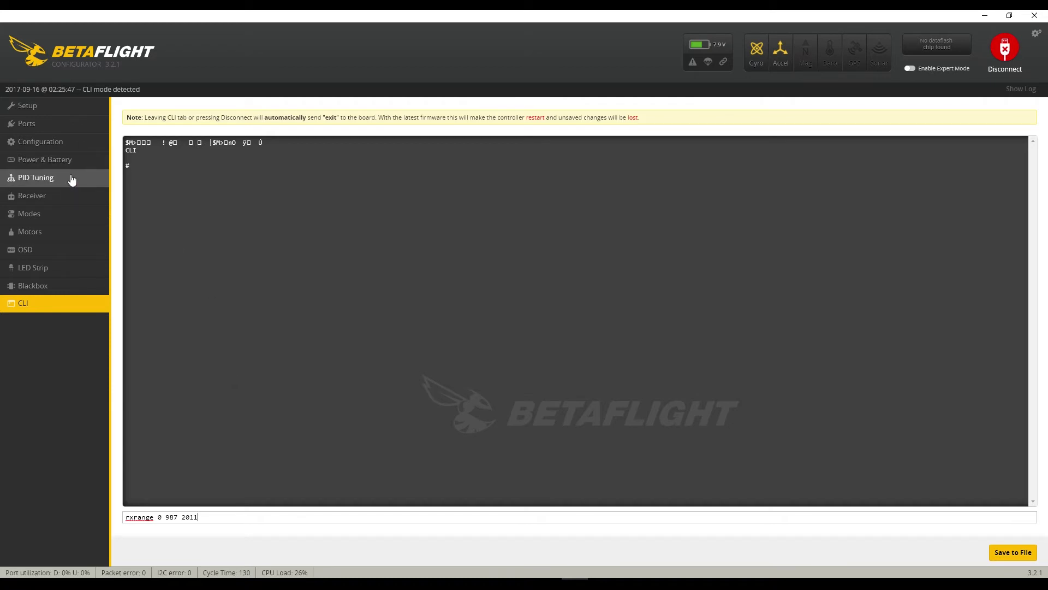
{"action": "left_click", "coordinate": [70, 197]}
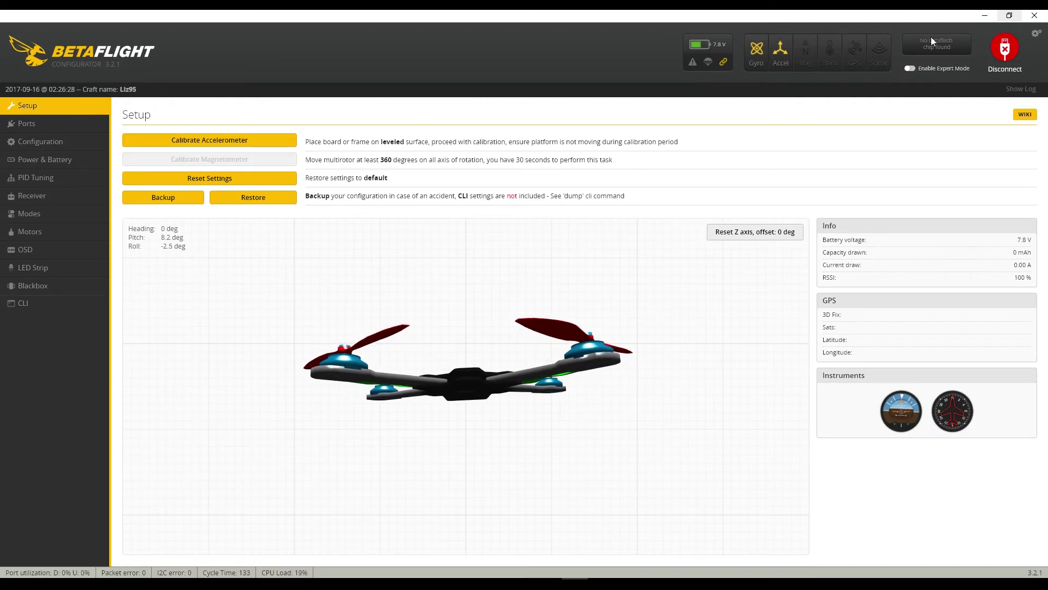
Step: Check the receiver channels and examine the AUX switch ranges assigned to Arm, Angle, Beeper, LEDLow and Air Mode
{"action": "left_click", "coordinate": [41, 196]}
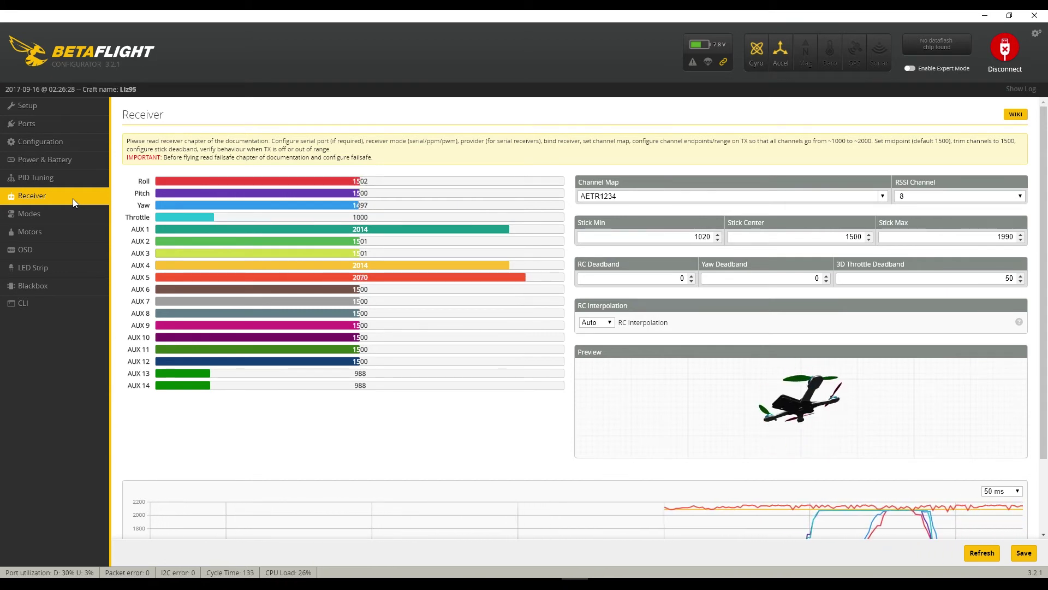
{"action": "left_click", "coordinate": [27, 215]}
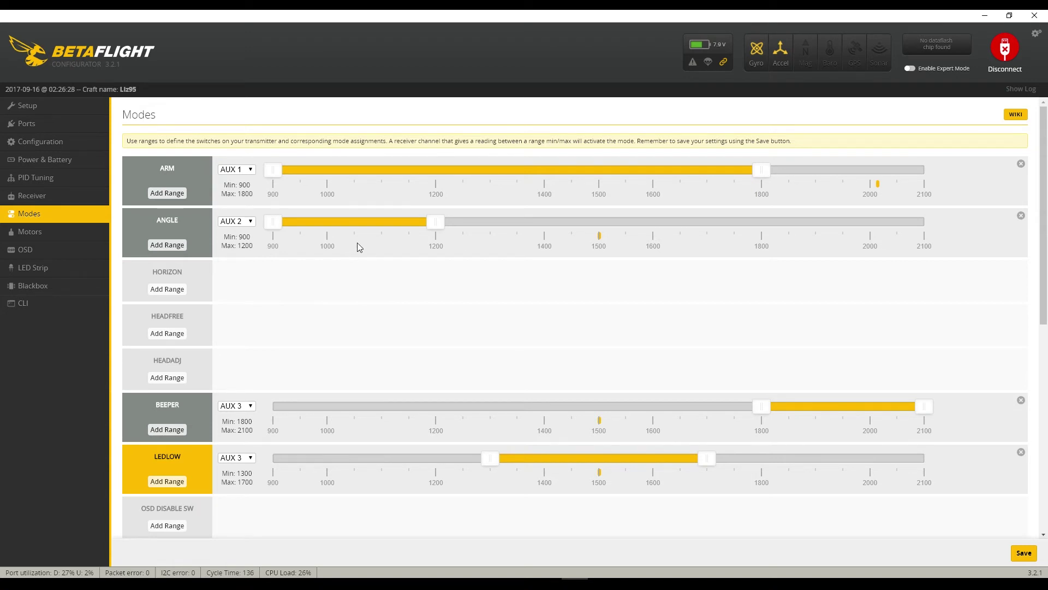
{"action": "scroll", "coordinate": [357, 243], "scroll_direction": "down", "scroll_amount": 4}
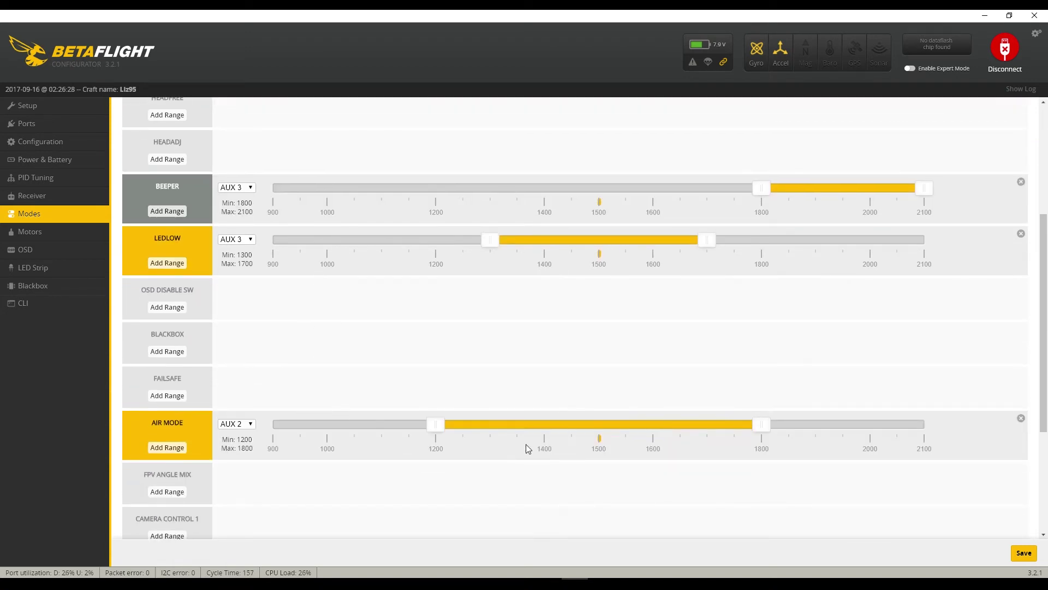
{"action": "scroll", "coordinate": [488, 355], "scroll_direction": "down", "scroll_amount": 3}
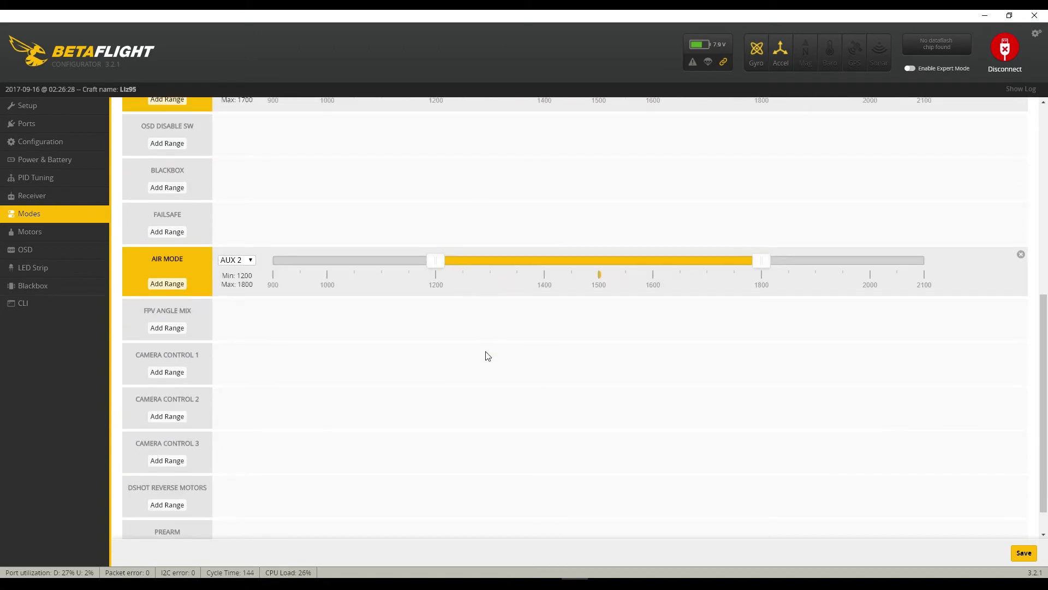
{"action": "scroll", "coordinate": [488, 356], "scroll_direction": "up", "scroll_amount": 3}
{"action": "scroll", "coordinate": [488, 356], "scroll_direction": "up", "scroll_amount": 2}
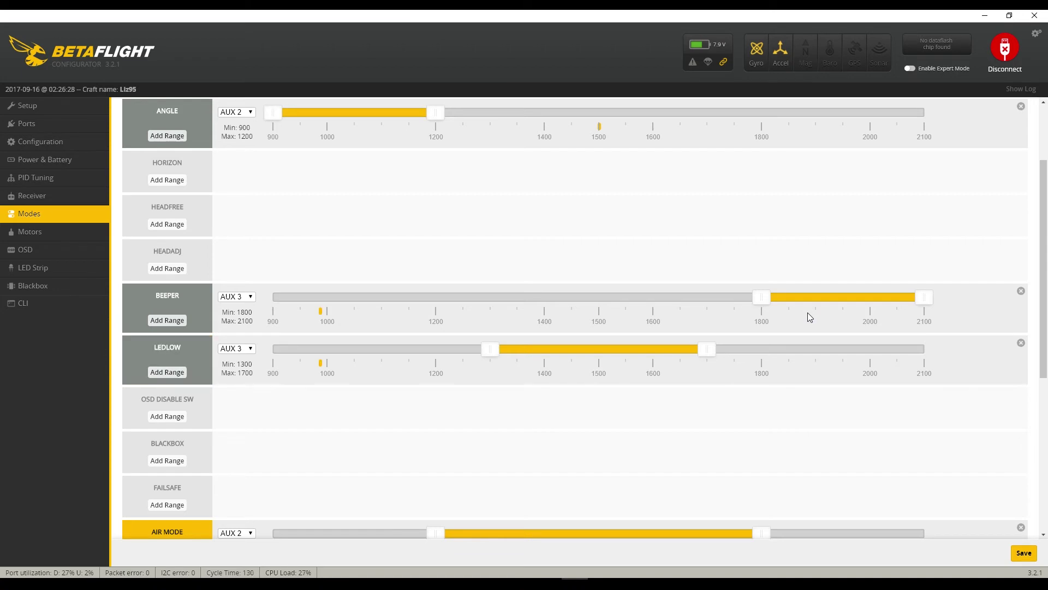
Step: Review the Motors, OSD and LED Strip settings
{"action": "left_click", "coordinate": [65, 232]}
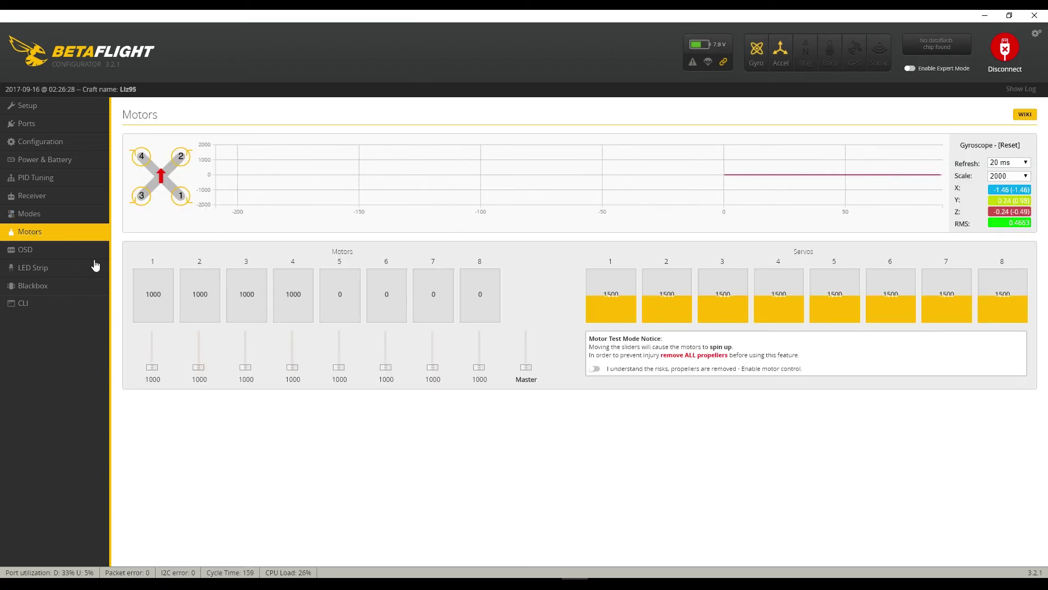
{"action": "left_click", "coordinate": [65, 255]}
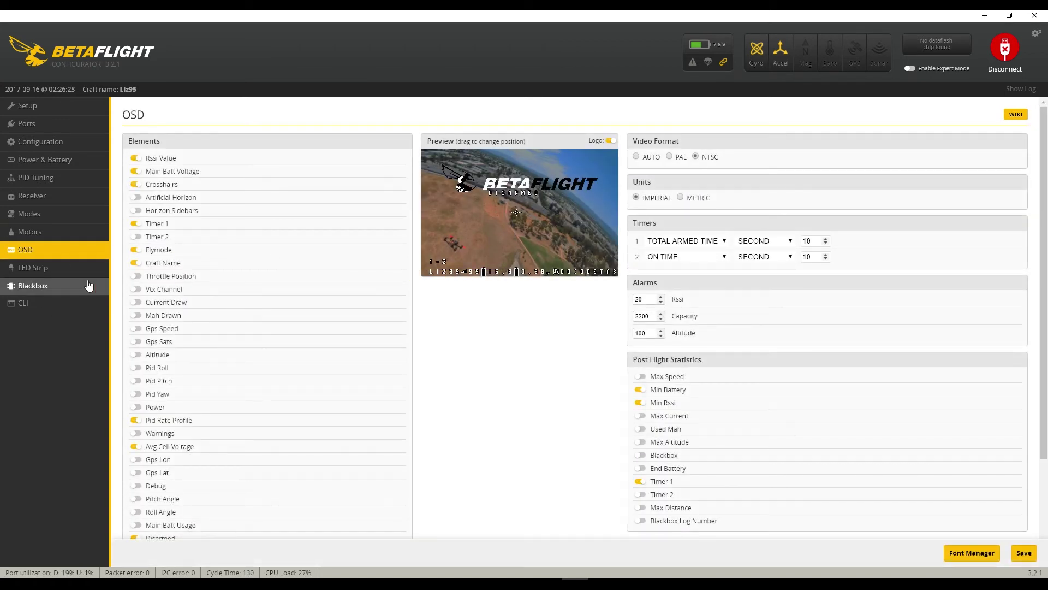
{"action": "left_click", "coordinate": [50, 268]}
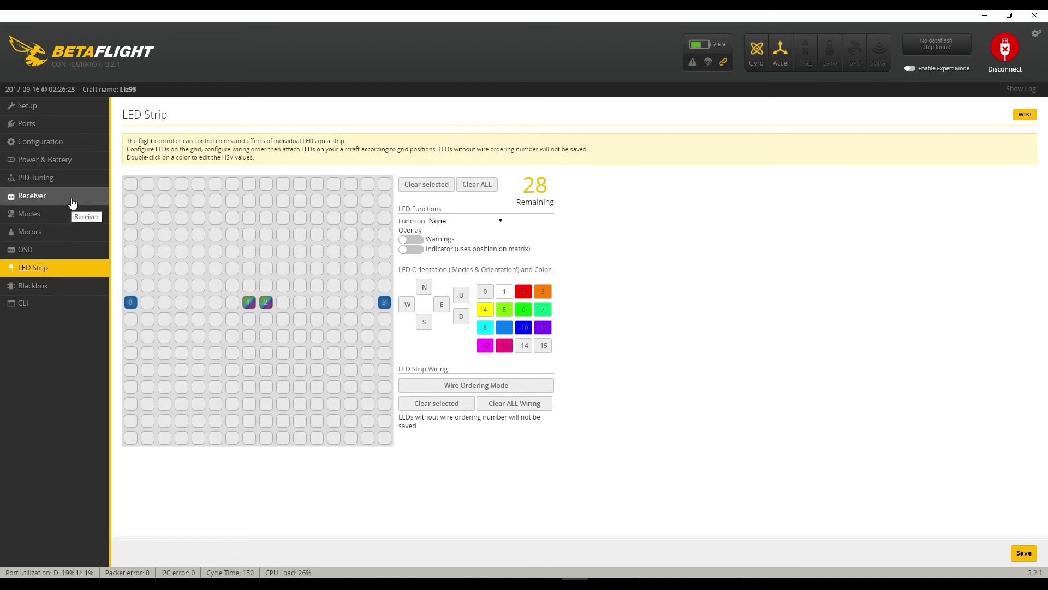
Step: Review the Configuration settings again, from the mixer and ESC options to other features and beeper configuration
{"action": "left_click", "coordinate": [71, 143]}
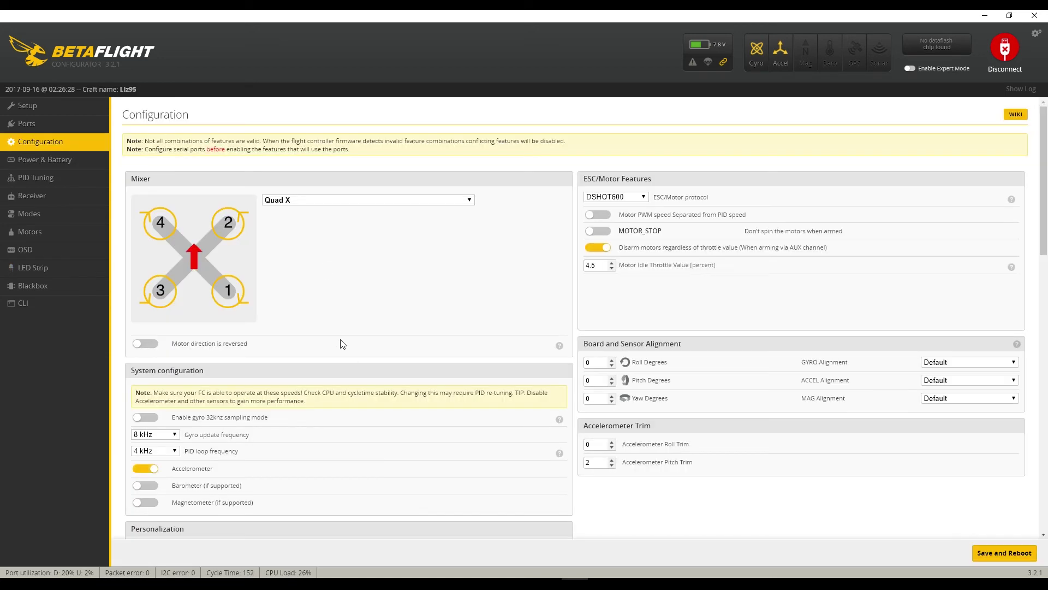
{"action": "scroll", "coordinate": [344, 350], "scroll_direction": "down", "scroll_amount": 4}
{"action": "scroll", "coordinate": [355, 355], "scroll_direction": "down", "scroll_amount": 2}
{"action": "scroll", "coordinate": [356, 354], "scroll_direction": "up", "scroll_amount": 5}
{"action": "scroll", "coordinate": [163, 350], "scroll_direction": "down", "scroll_amount": 10}
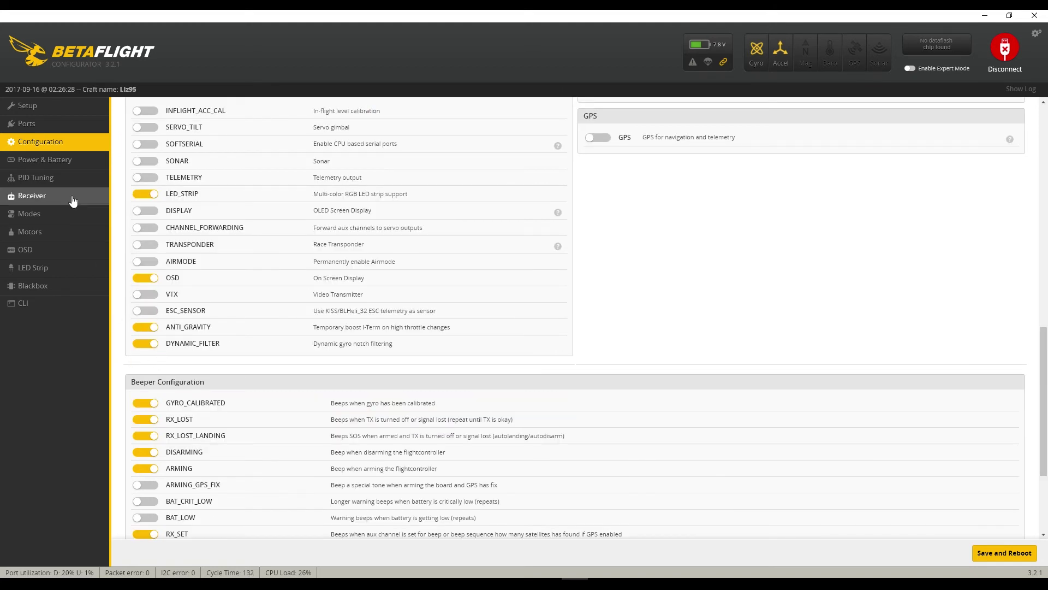
Step: Reopen the Profile 1 PID filter settings and go through the D-Term Lowpass Filter options, ending on PT1
{"action": "left_click", "coordinate": [60, 177]}
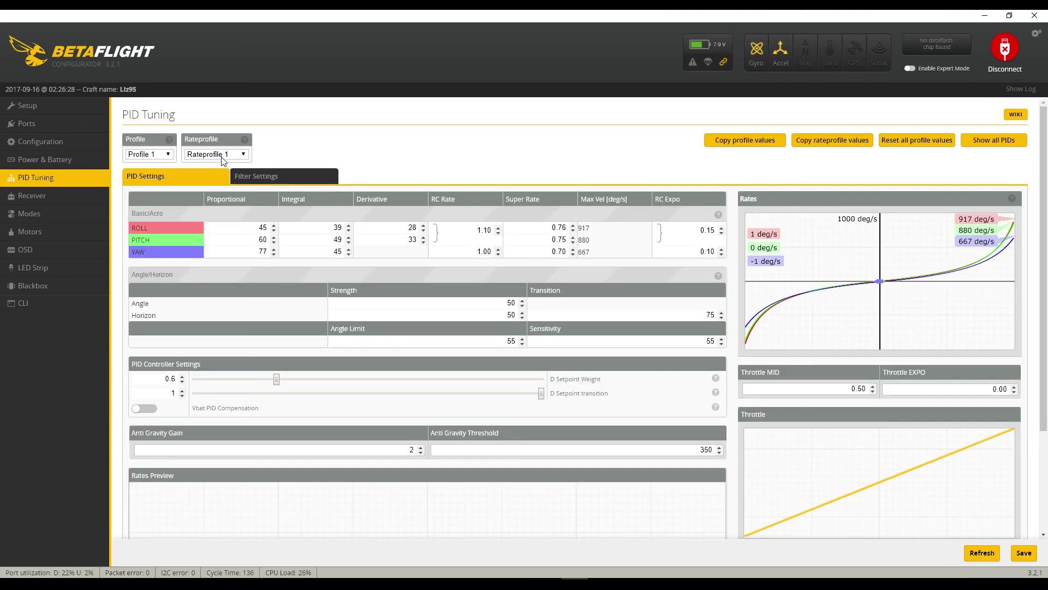
{"action": "left_click", "coordinate": [257, 177]}
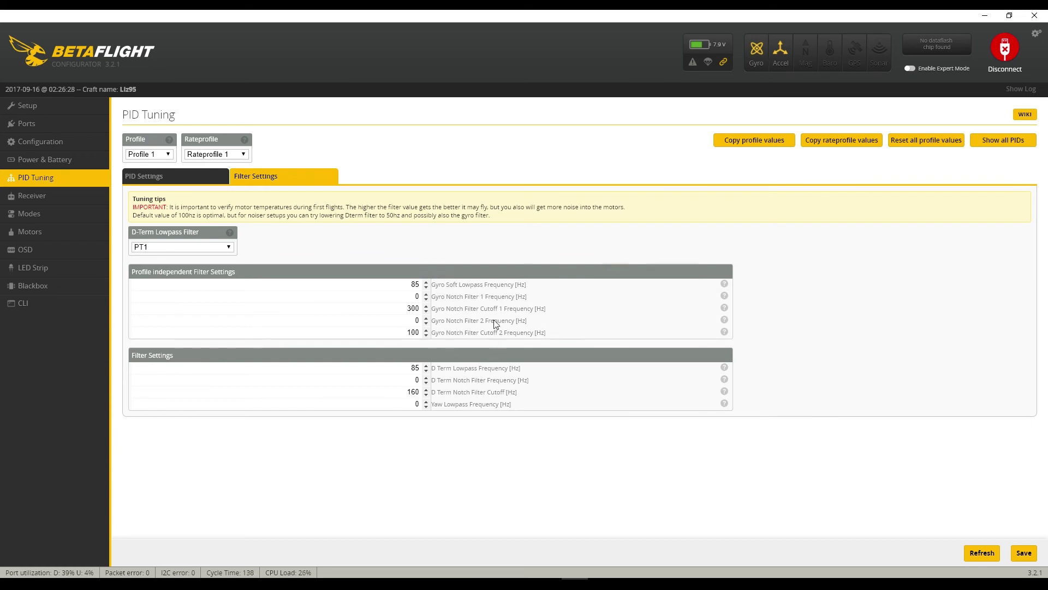
{"action": "left_click", "coordinate": [218, 248]}
{"action": "left_click", "coordinate": [203, 266]}
{"action": "left_click", "coordinate": [228, 247]}
{"action": "left_click", "coordinate": [208, 258]}
Step: Examine the gyro notch filter 1 and 2 and D-term notch frequencies, and return to the Setup page
{"action": "double_click", "coordinate": [417, 298]}
{"action": "double_click", "coordinate": [404, 321]}
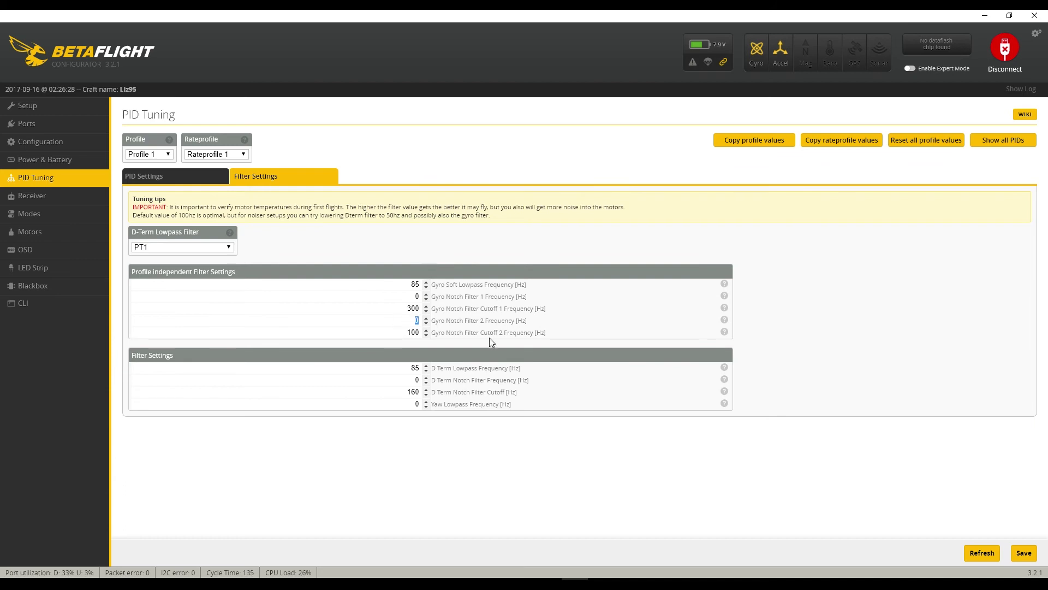
{"action": "left_click", "coordinate": [486, 264]}
{"action": "double_click", "coordinate": [410, 322]}
{"action": "left_click", "coordinate": [413, 381]}
{"action": "left_click", "coordinate": [44, 107]}
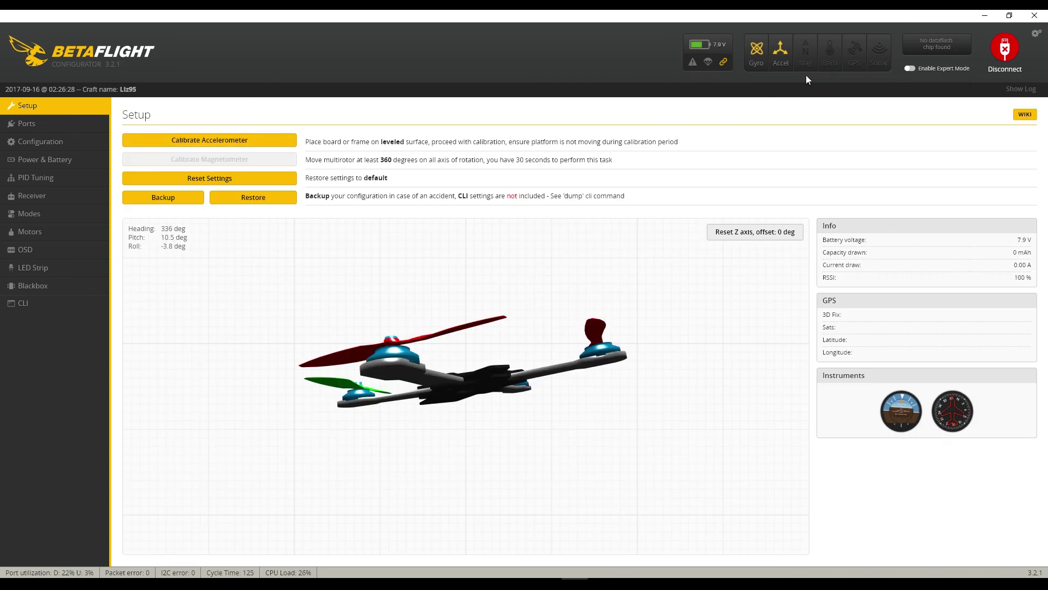